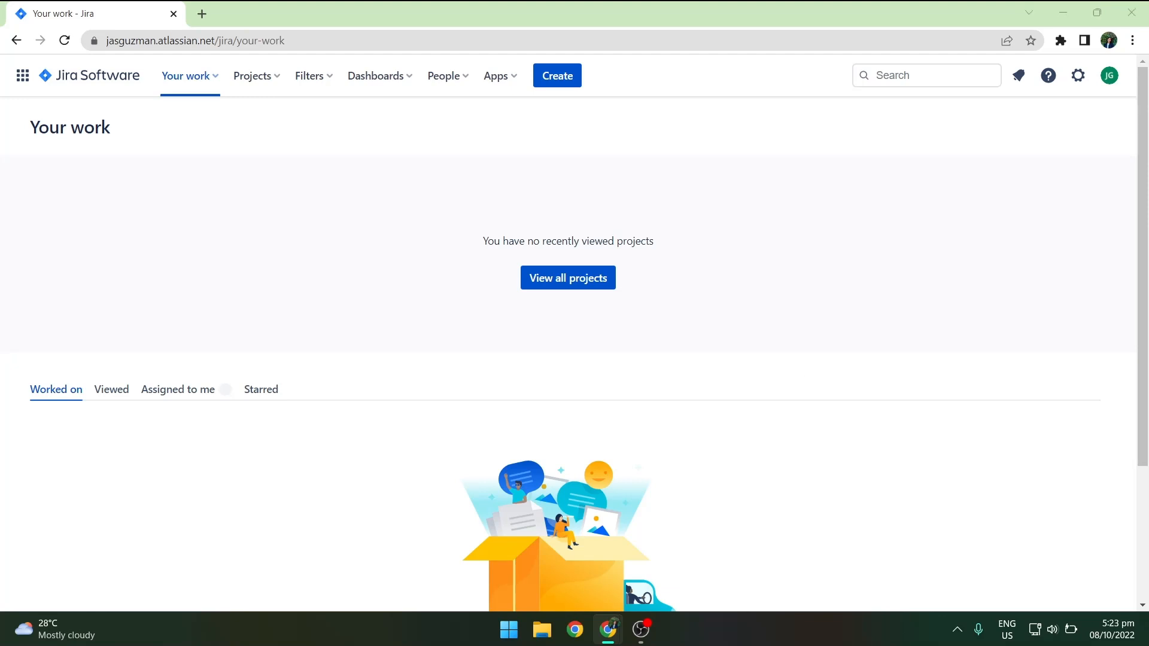
# Open the list of all projects and start creating a new project
pyautogui.click(859, 359)
pyautogui.click(816, 391)
pyautogui.click(551, 291)
pyautogui.click(580, 281)
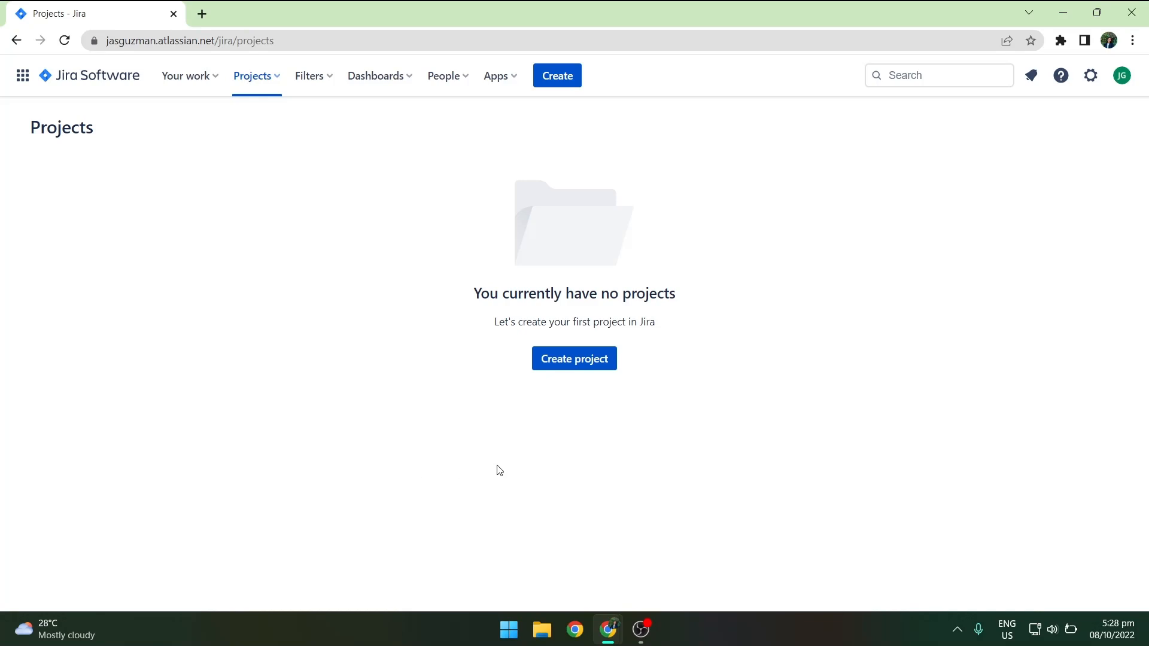
pyautogui.click(597, 373)
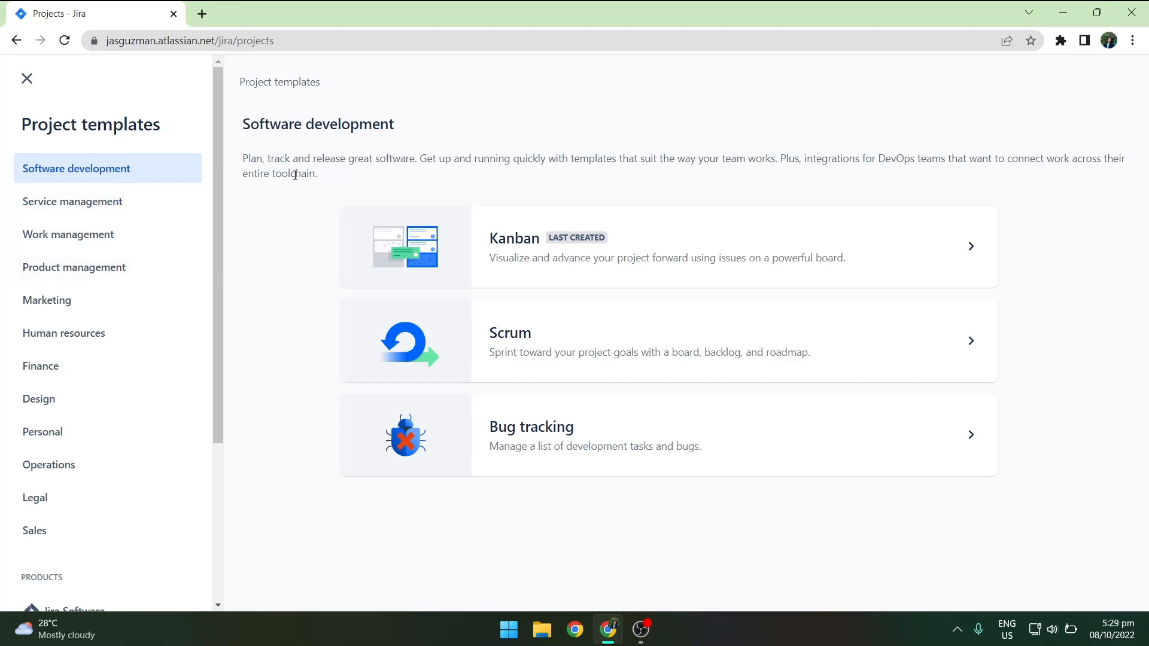
# Review the Kanban template for software development and use it for the new project
pyautogui.click(549, 251)
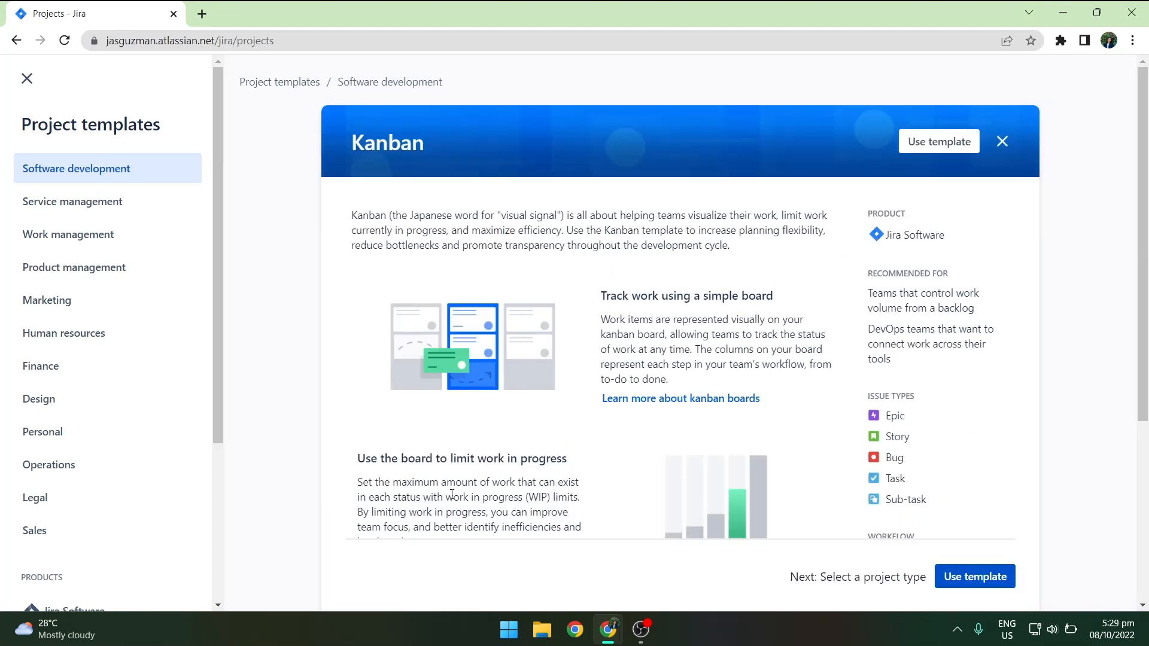
pyautogui.scroll(-5, 451, 495)
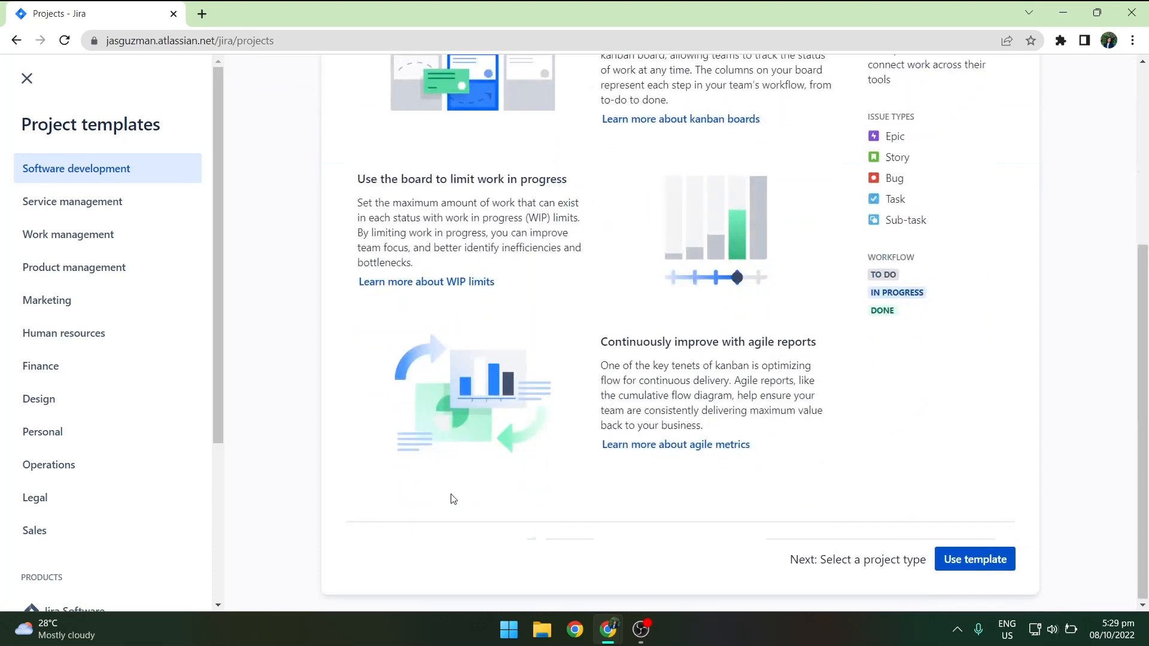
pyautogui.scroll(5, 453, 498)
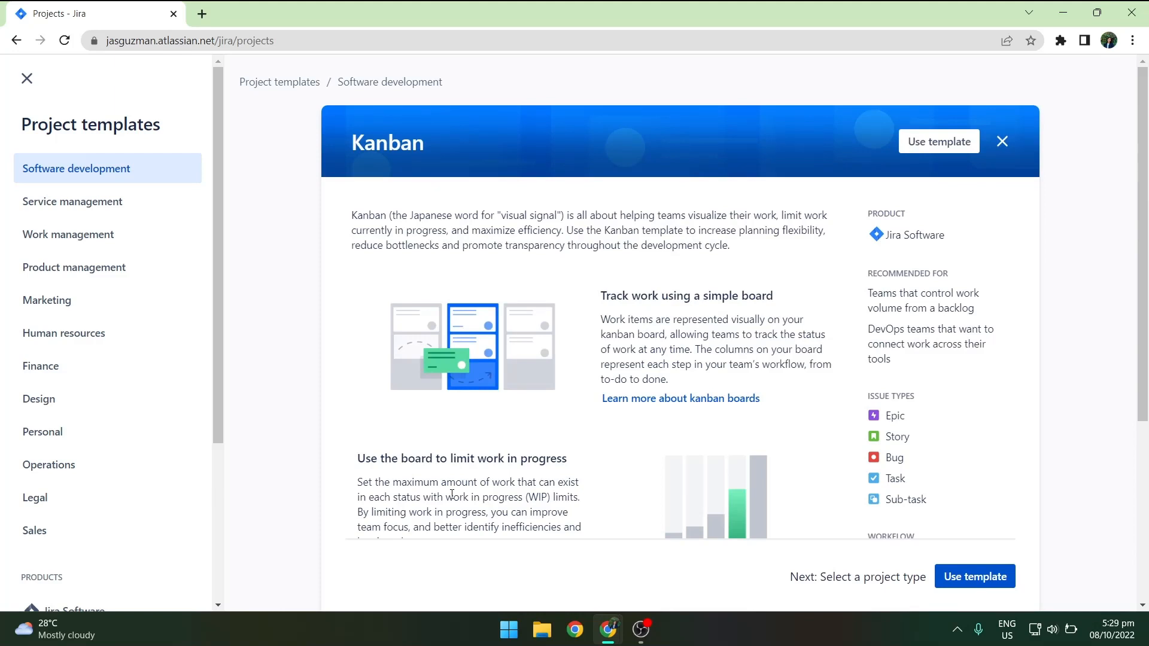
pyautogui.scroll(-3, 452, 493)
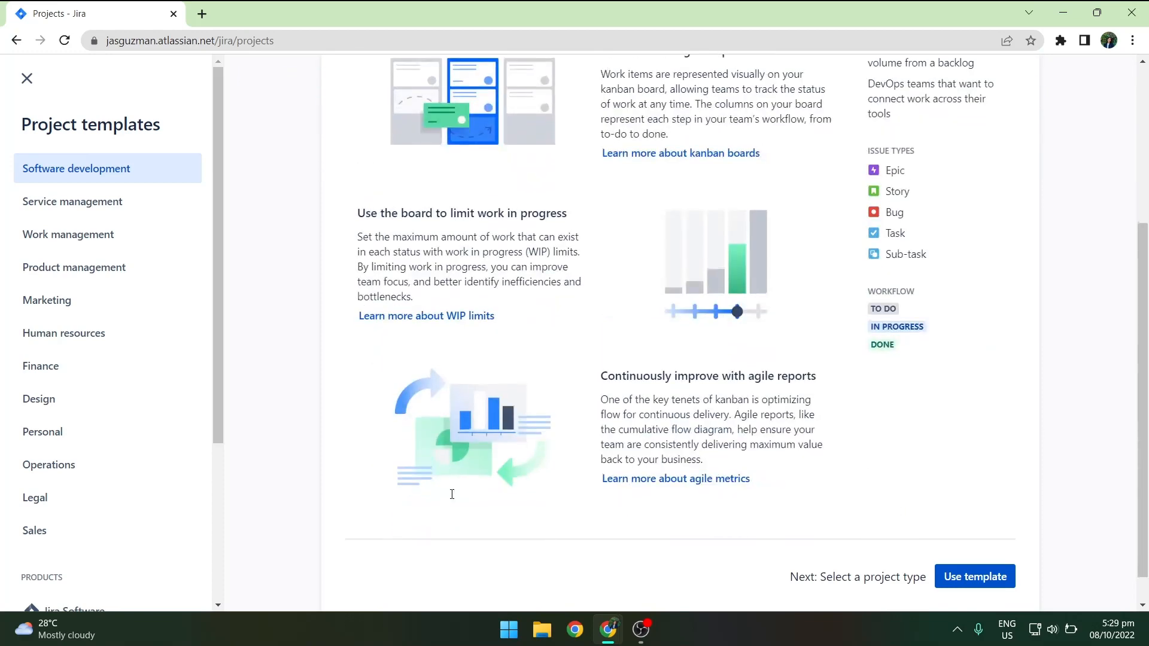
pyautogui.scroll(3, 452, 497)
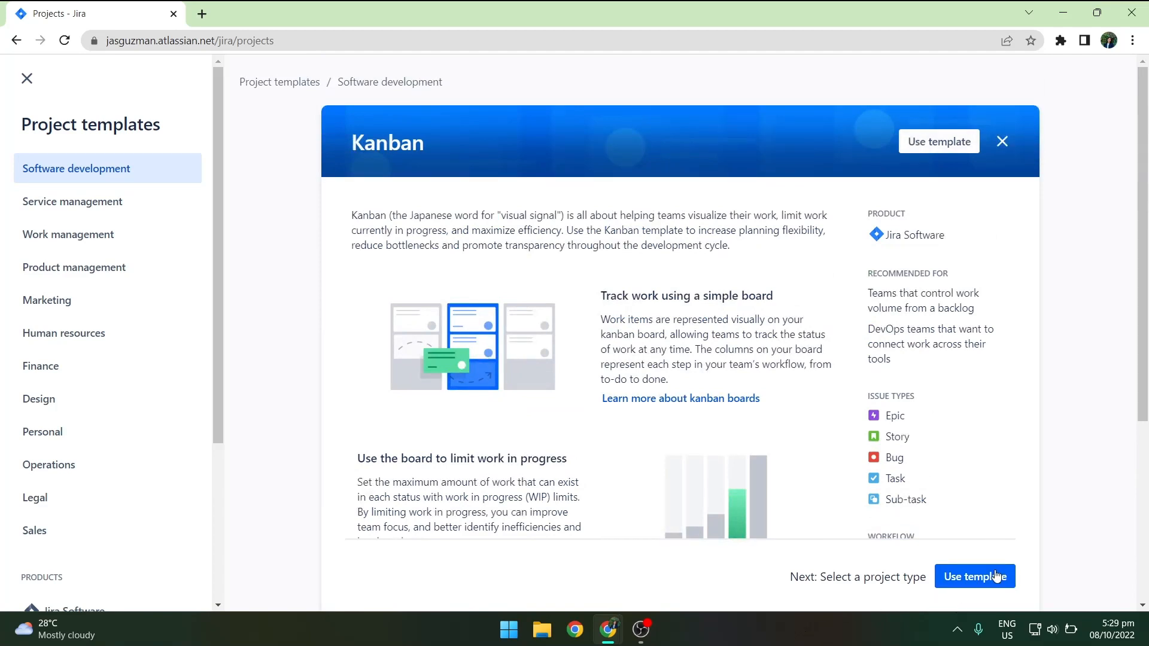
pyautogui.click(917, 147)
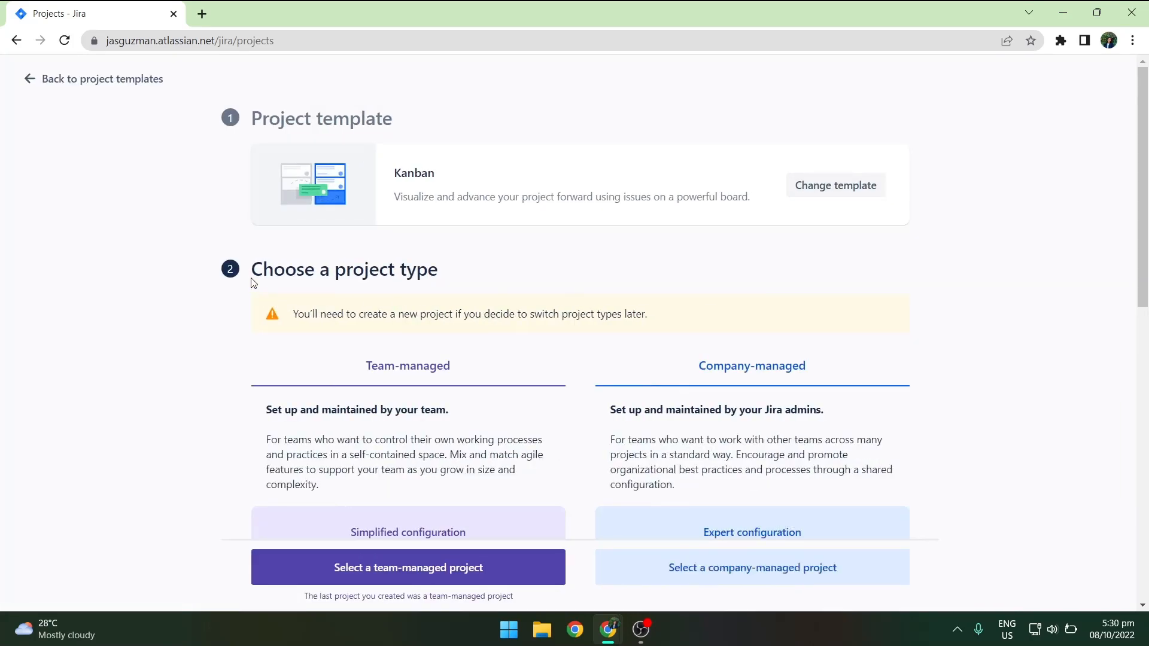
# Compare the team-managed and company-managed project types and select a company-managed project
pyautogui.moveTo(250, 274); pyautogui.dragTo(562, 268)
pyautogui.click(562, 268)
pyautogui.scroll(-2, 562, 268)
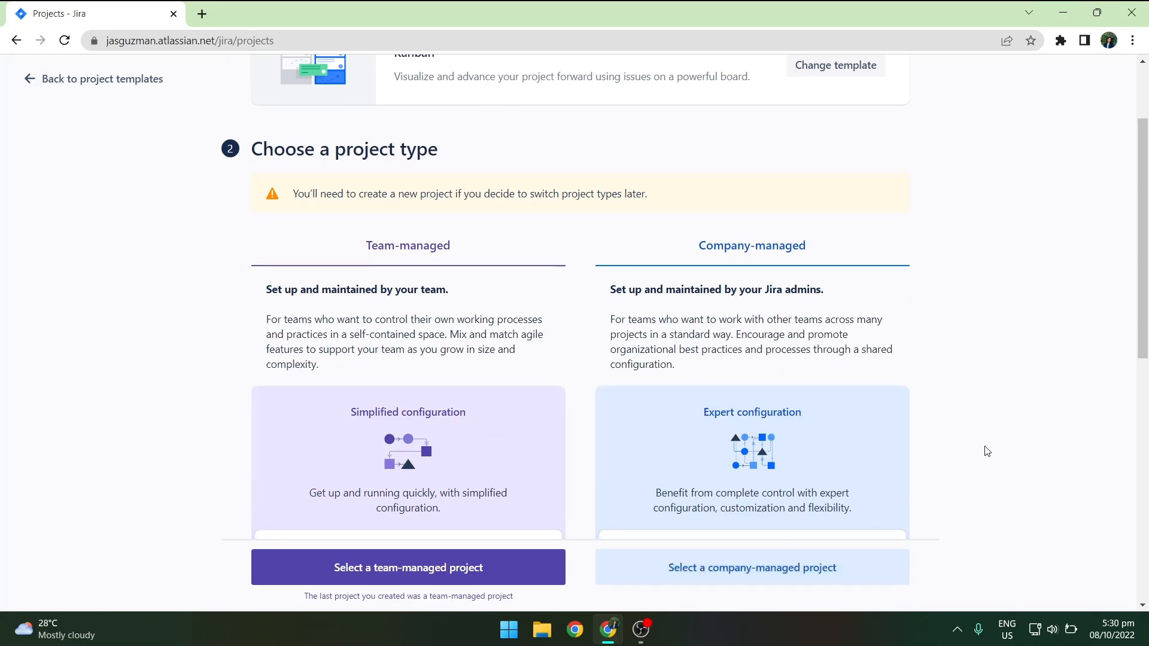
pyautogui.scroll(-4, 977, 452)
pyautogui.scroll(-3, 978, 451)
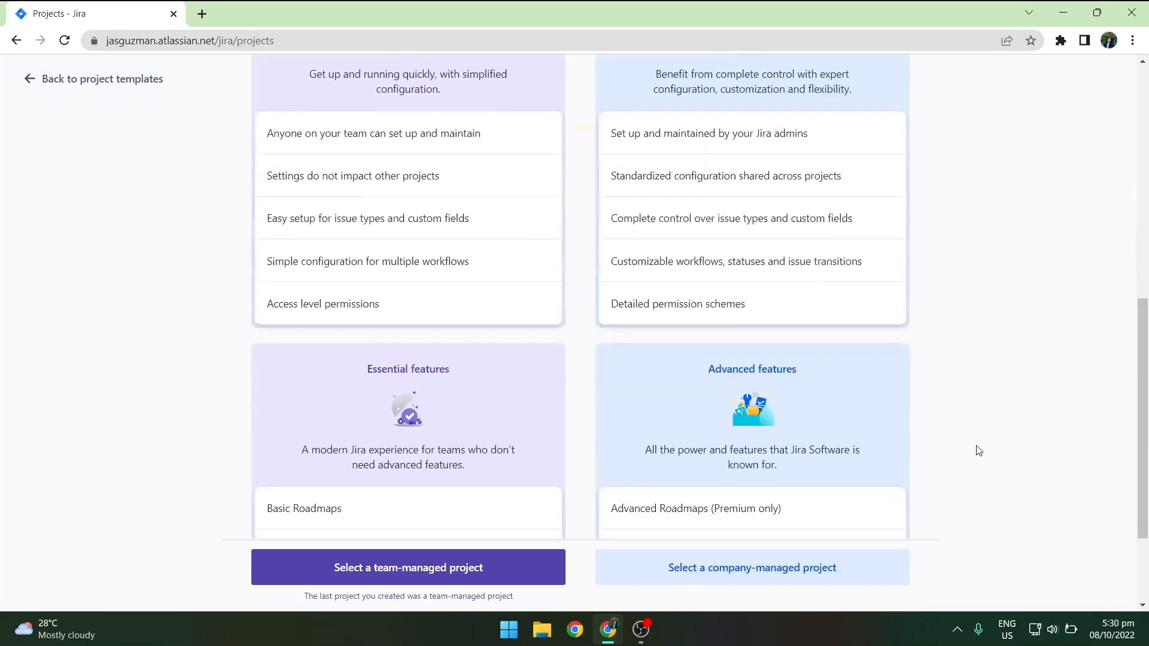
pyautogui.scroll(5, 978, 450)
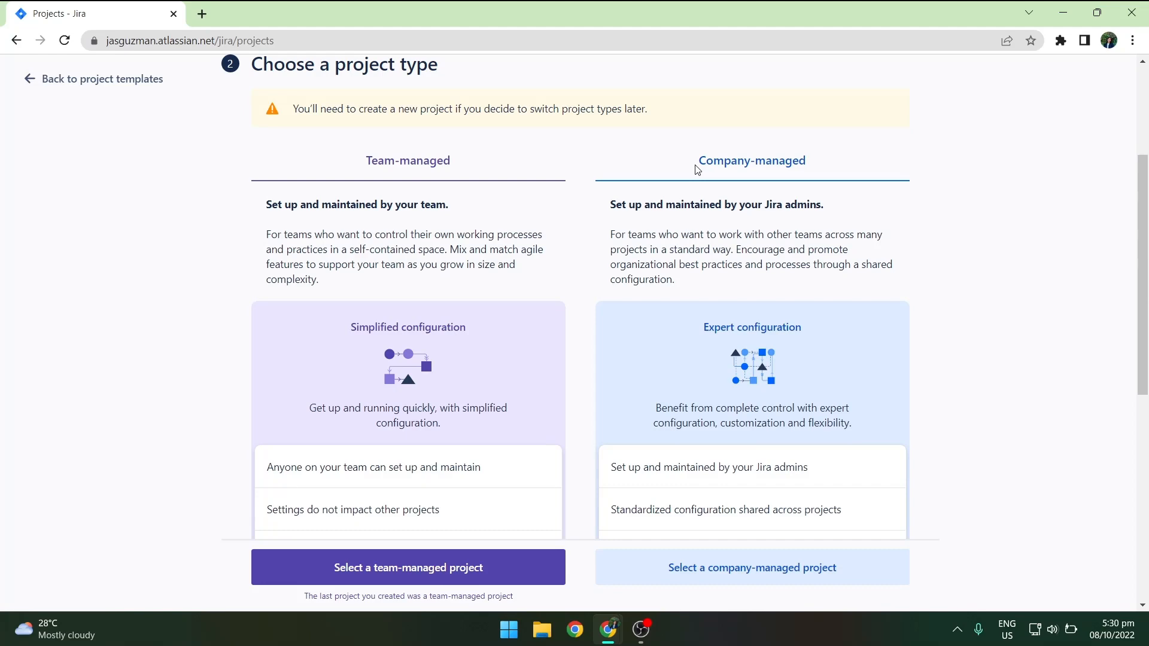
pyautogui.scroll(-7, 739, 387)
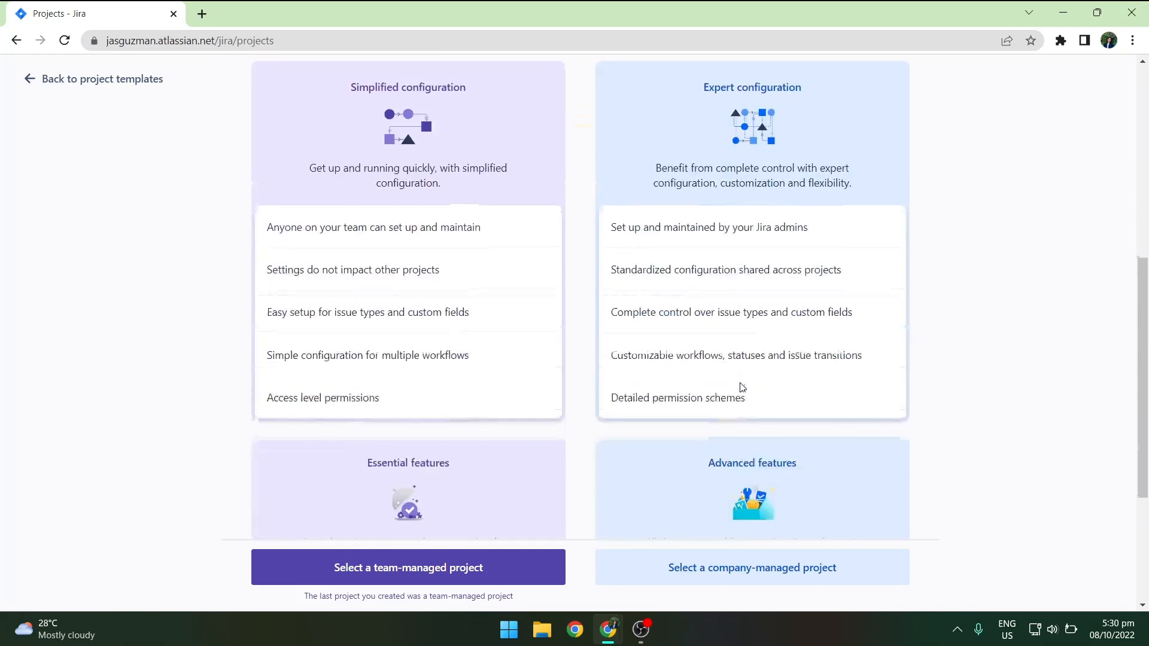
pyautogui.scroll(7, 741, 388)
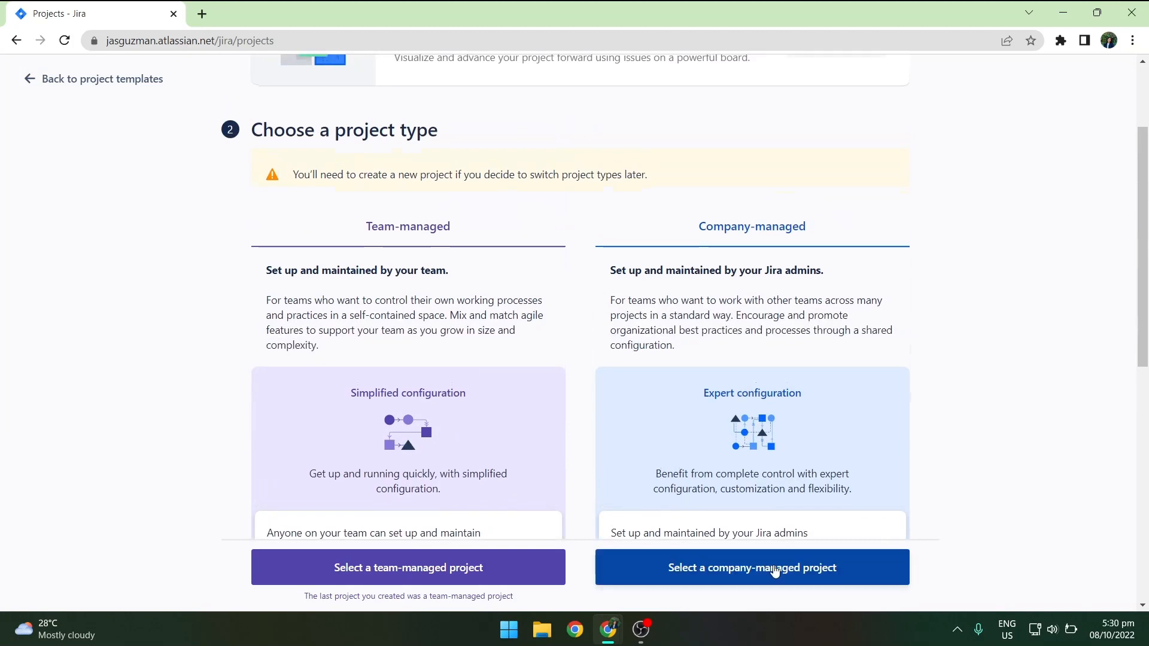
pyautogui.click(774, 570)
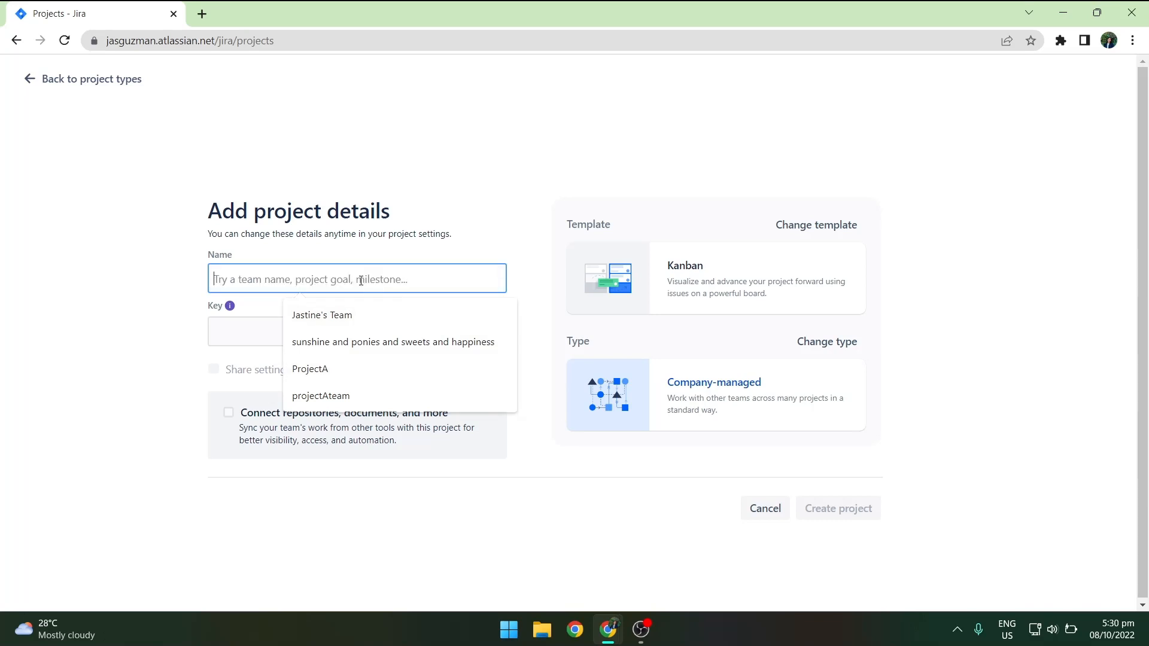
# Name the project "projectA" and create it
pyautogui.write('projectA')
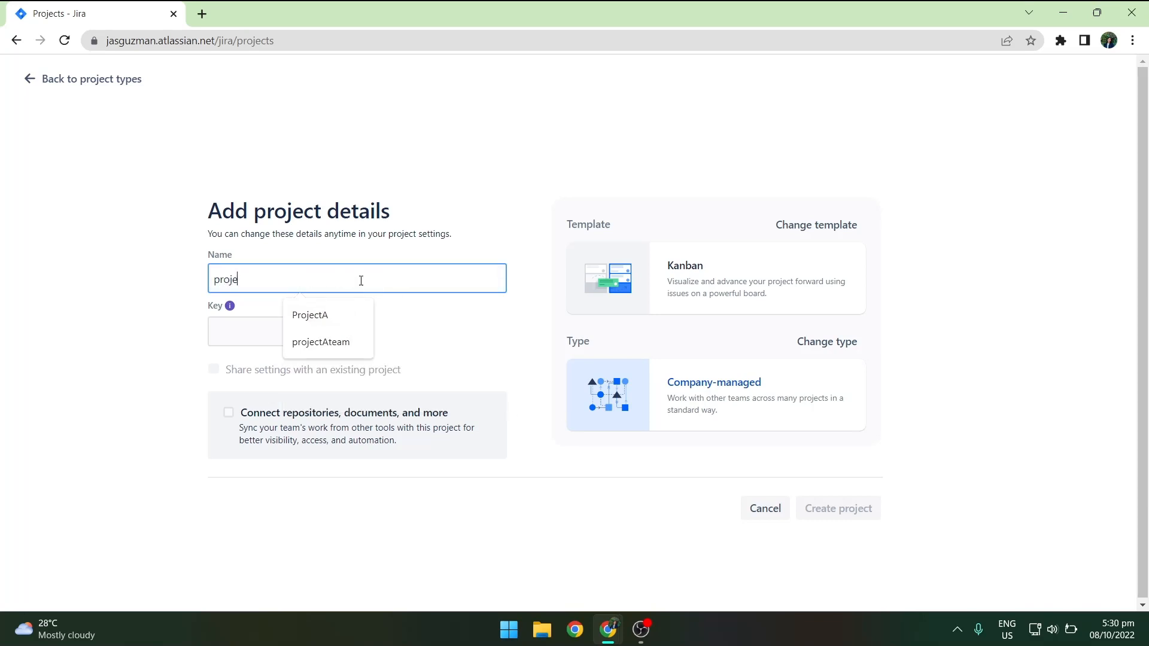
pyautogui.click(66, 341)
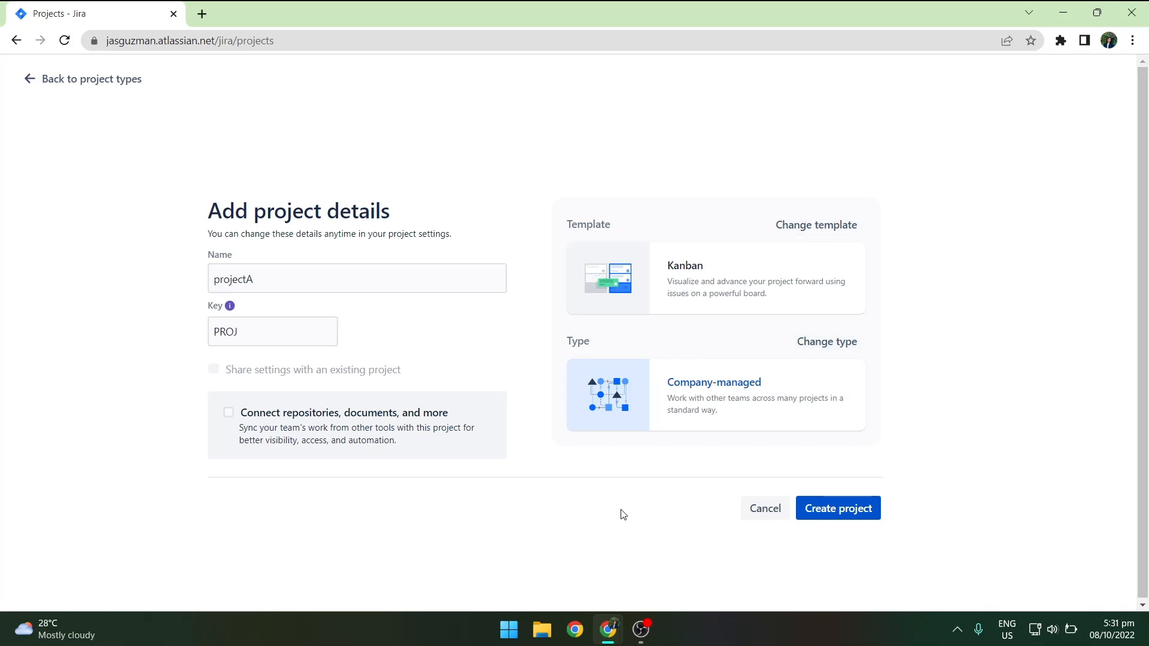
pyautogui.click(833, 517)
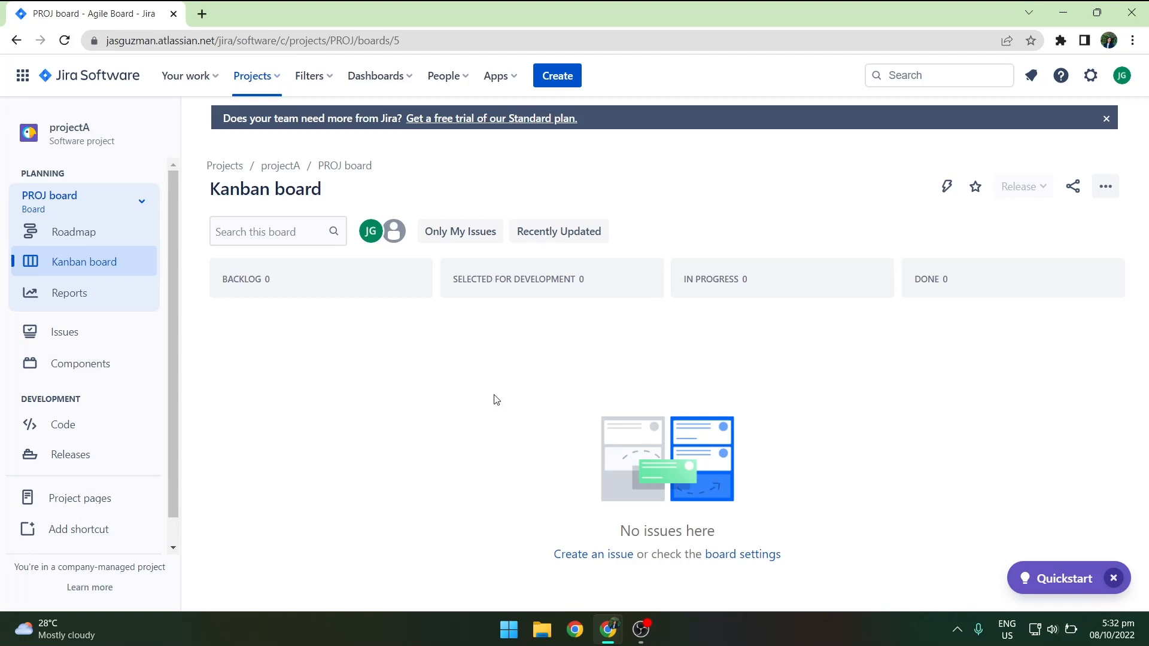
# Create a story in projectA with the summary "add item 1", with the option to create another issue enabled
pyautogui.click(564, 83)
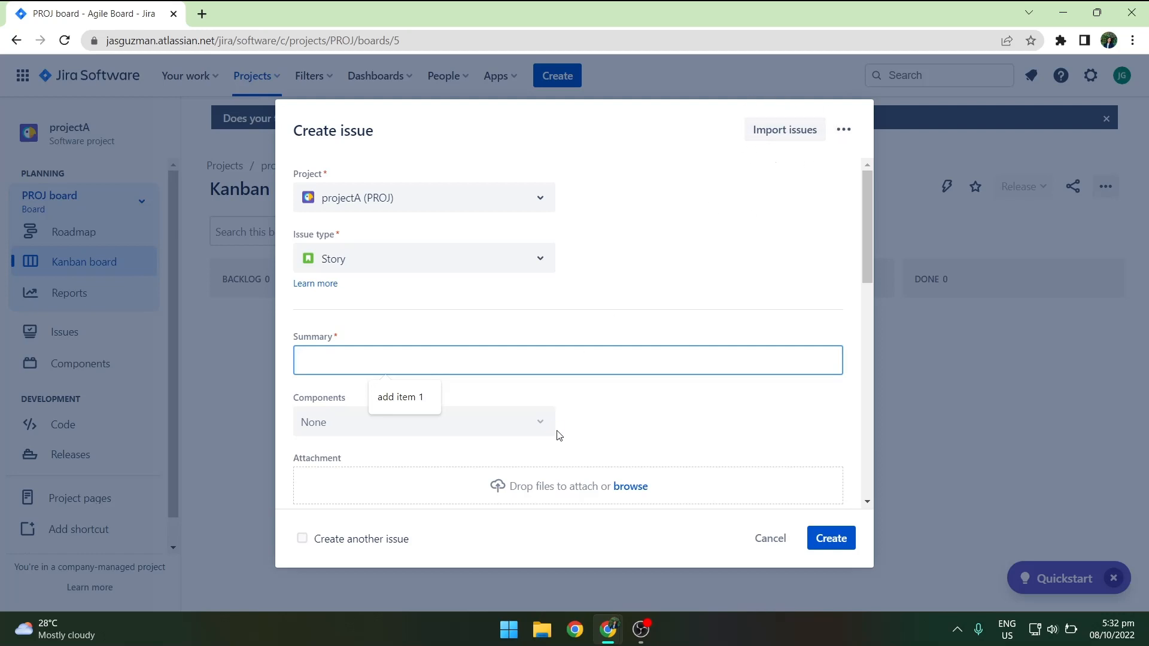
pyautogui.scroll(-1, 631, 442)
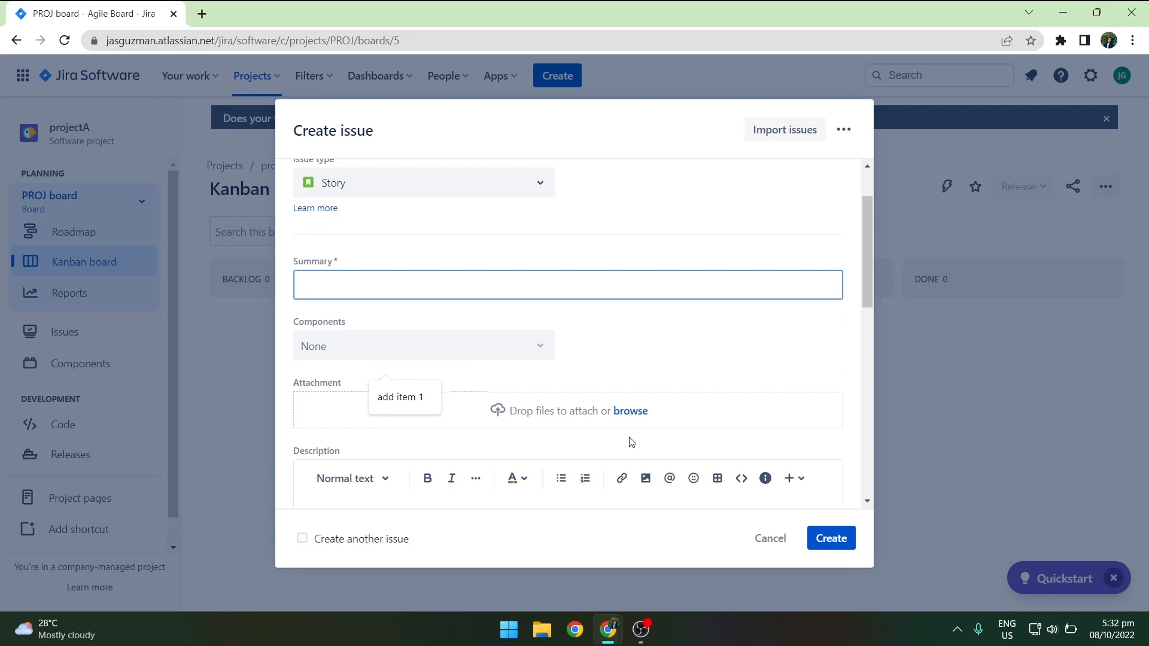
pyautogui.scroll(-1, 631, 441)
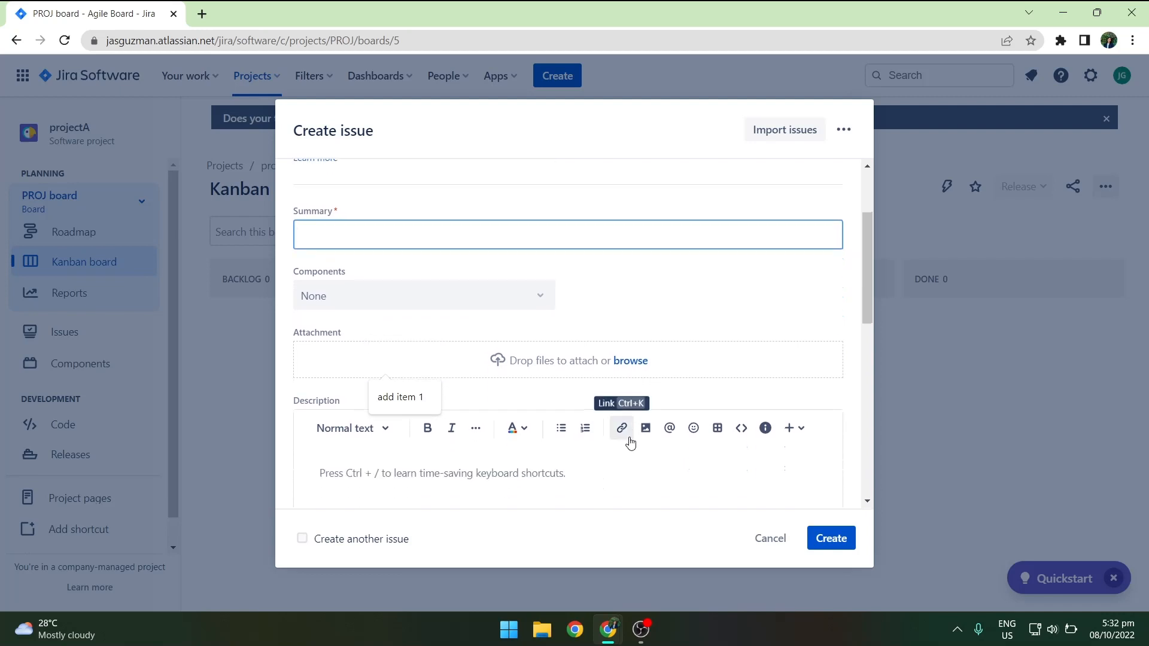
pyautogui.scroll(-9, 631, 442)
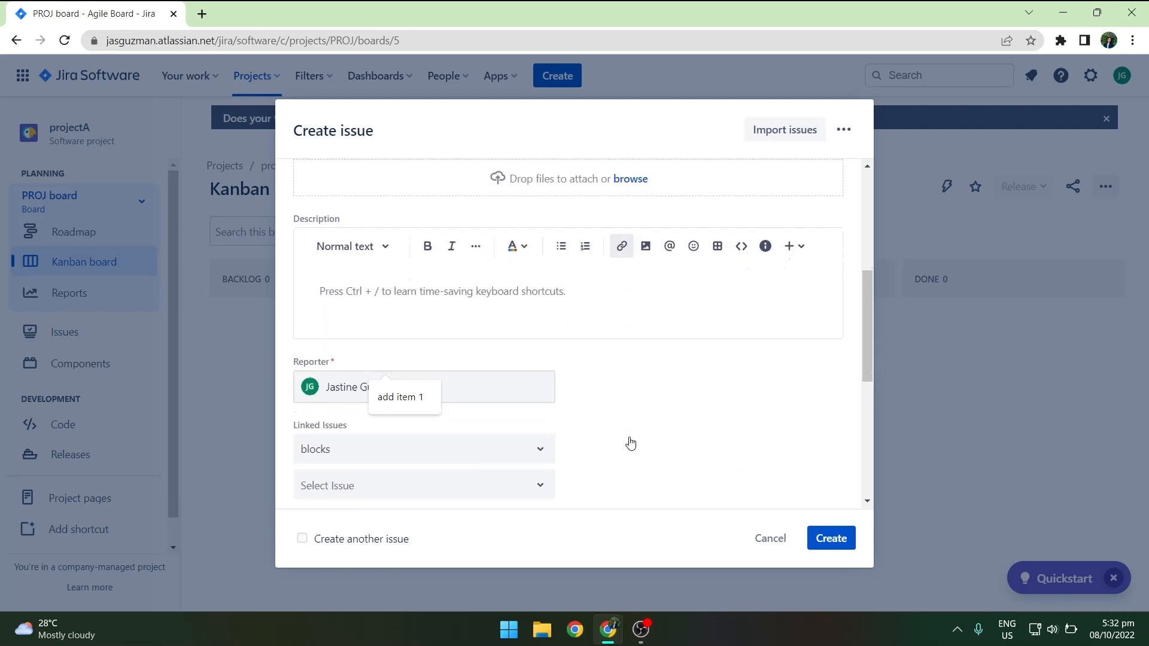
pyautogui.scroll(10, 631, 441)
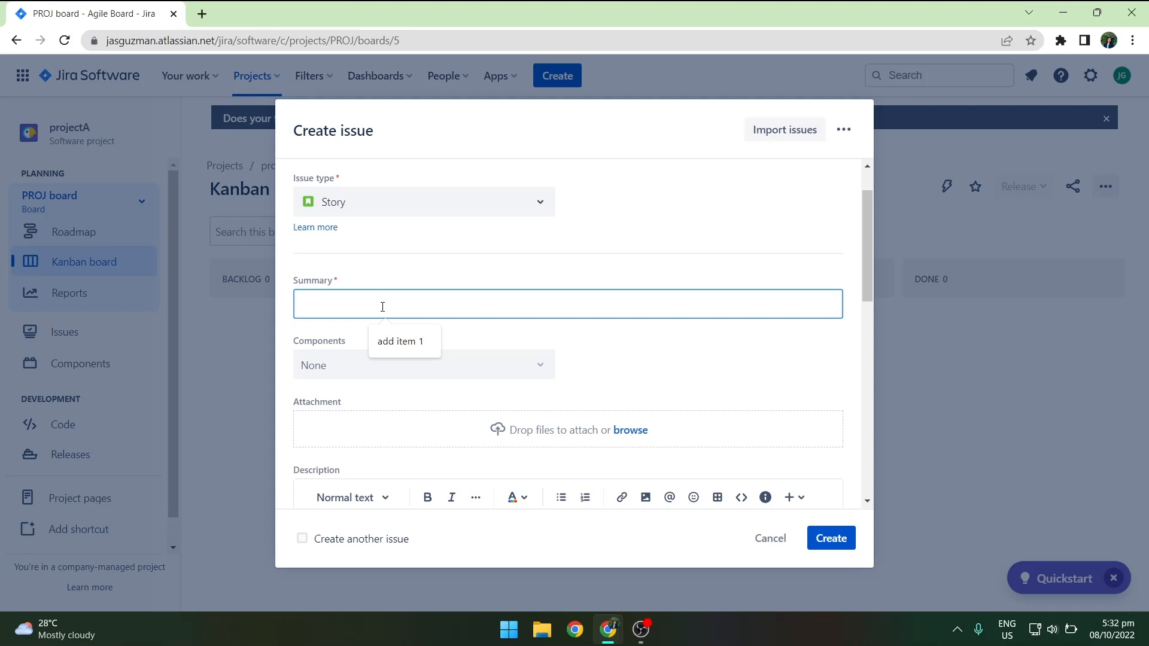
pyautogui.click(397, 340)
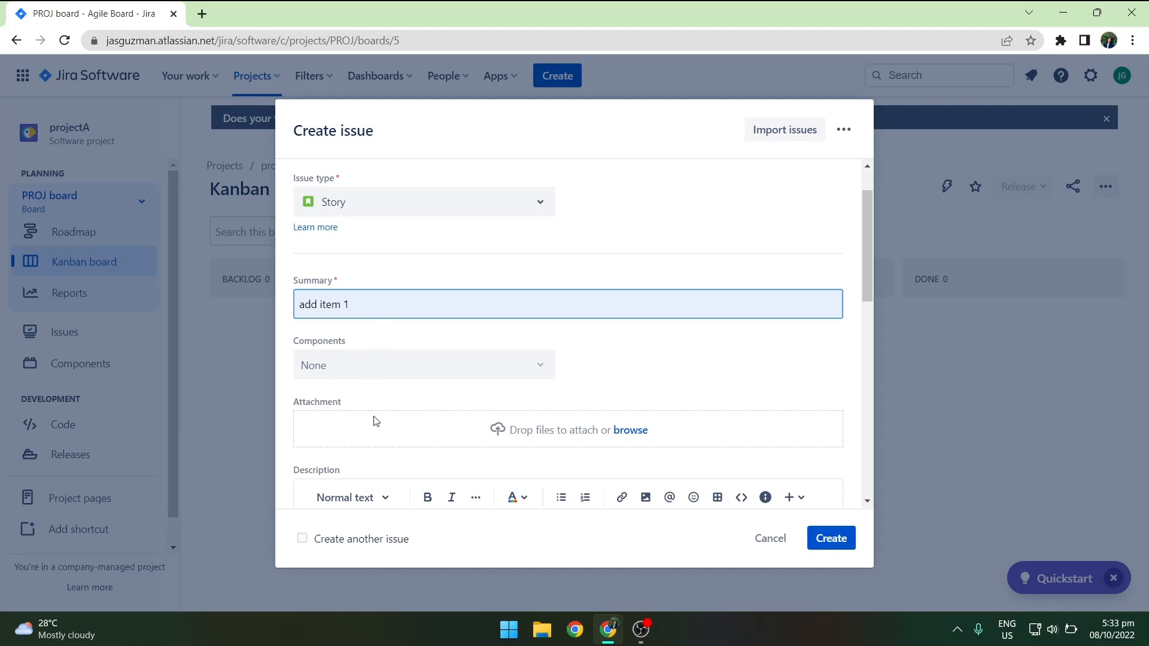
pyautogui.click(302, 540)
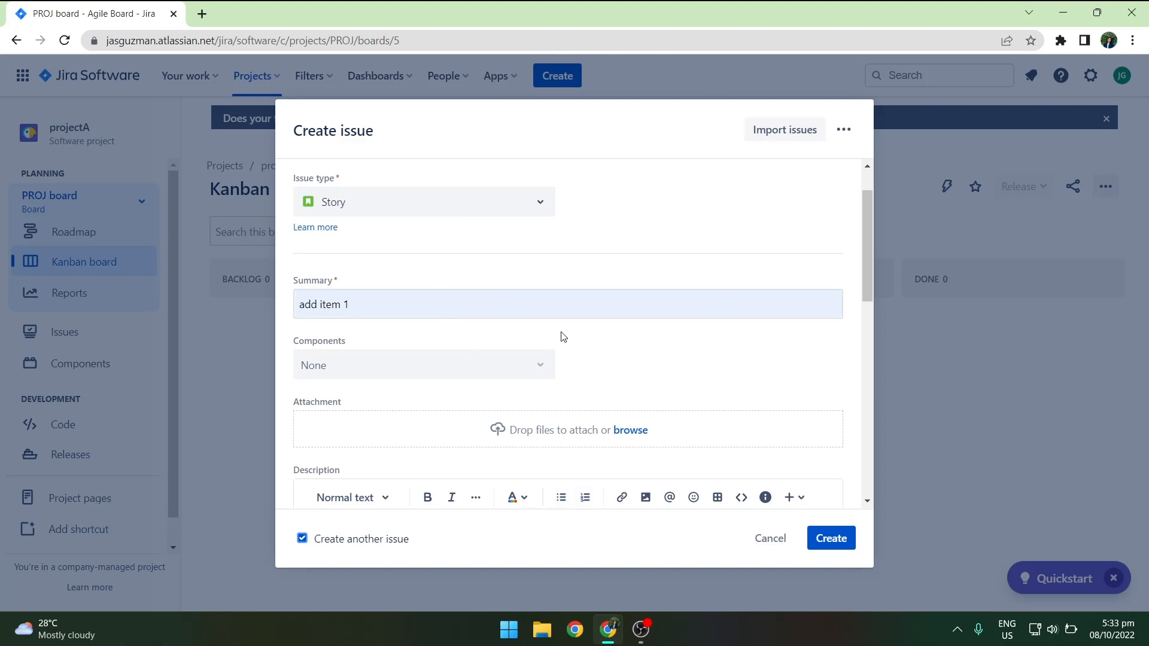
pyautogui.click(816, 538)
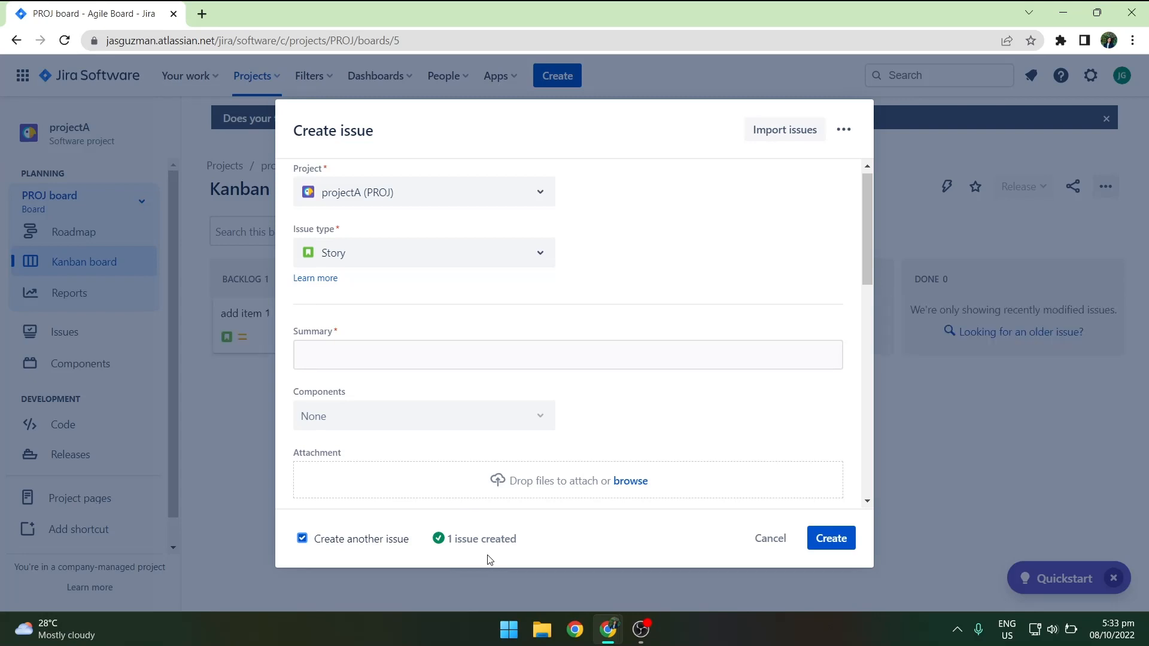
# Create a second story in projectA with the summary "add item 2"
pyautogui.click(363, 352)
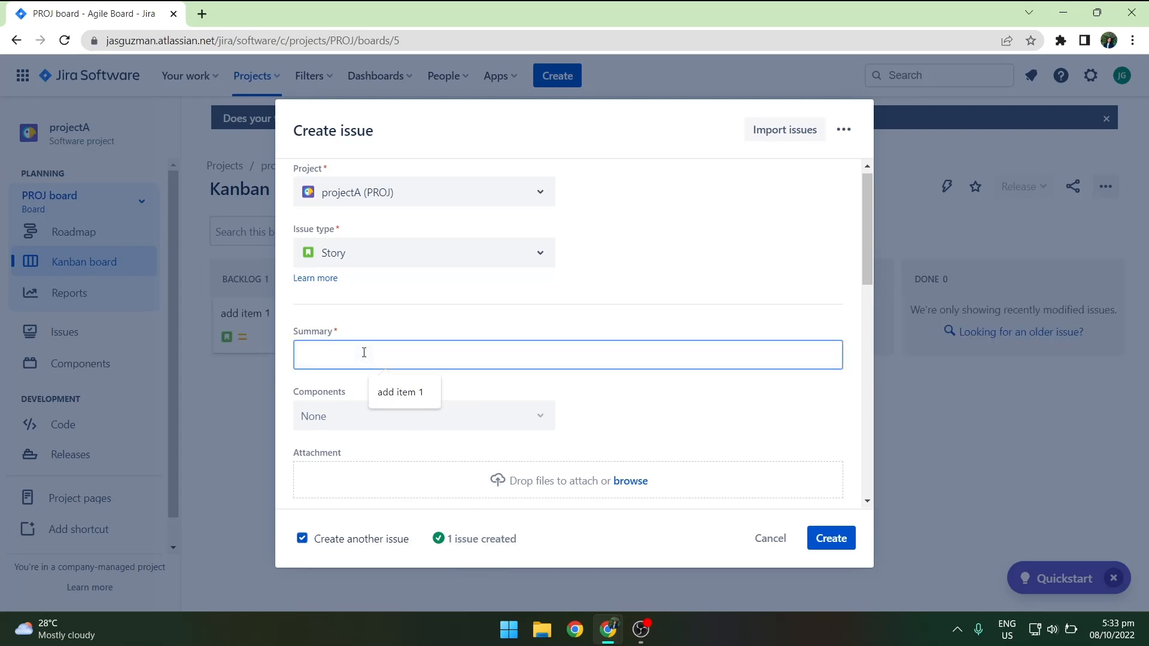
pyautogui.write('add item ')
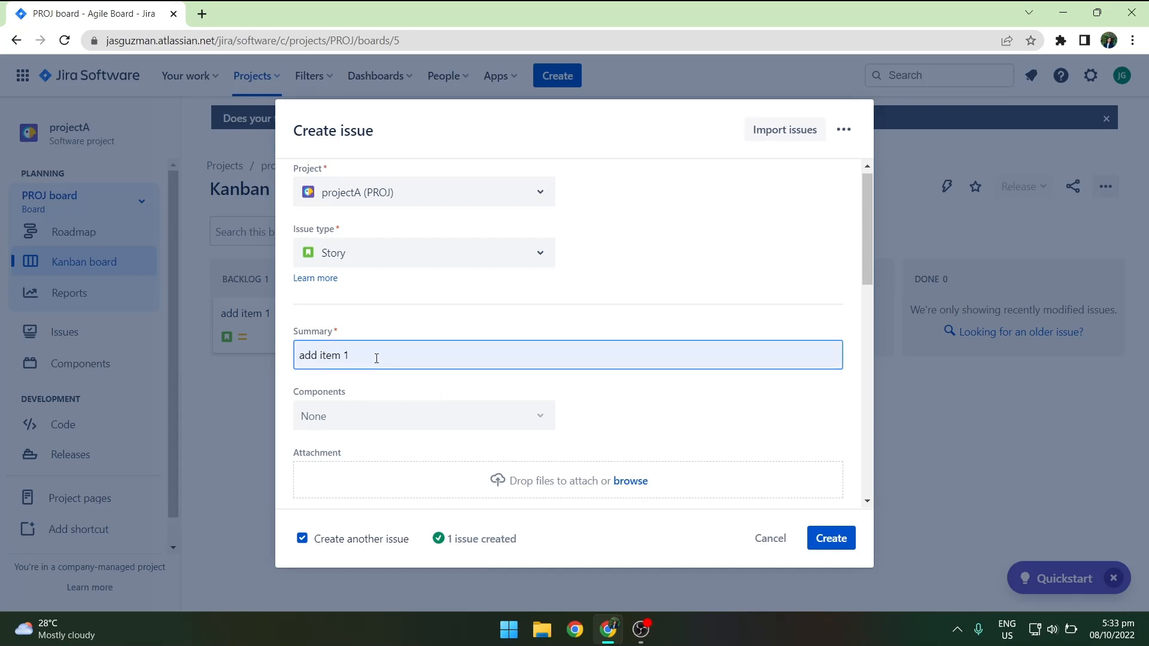
pyautogui.write('2')
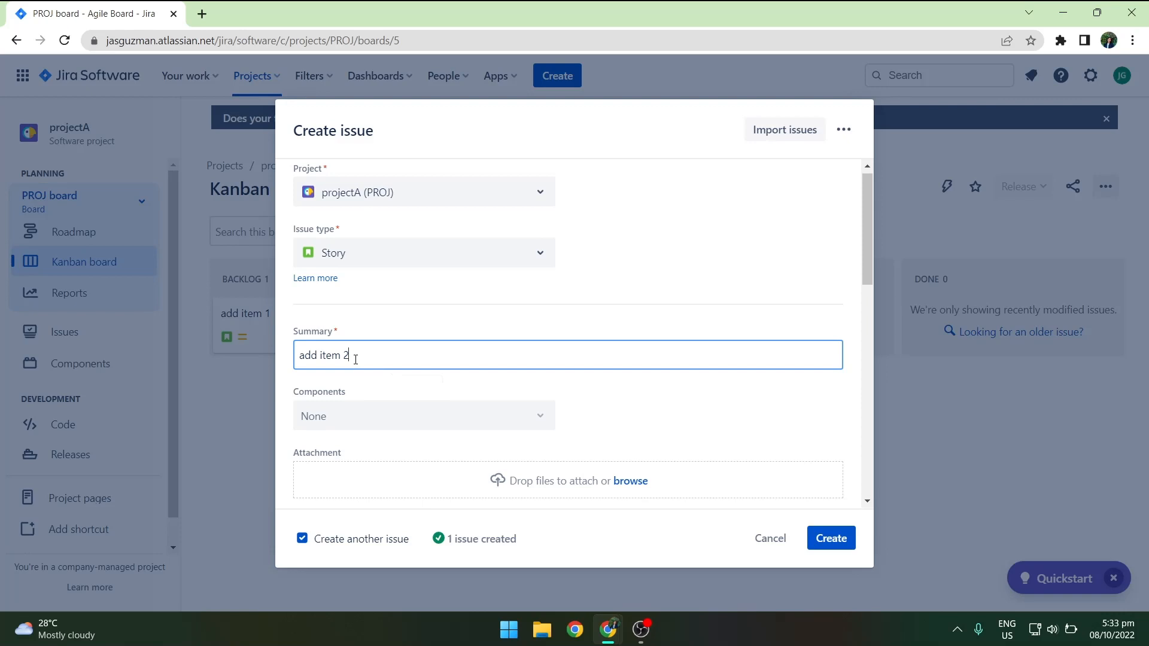
pyautogui.scroll(-8, 355, 359)
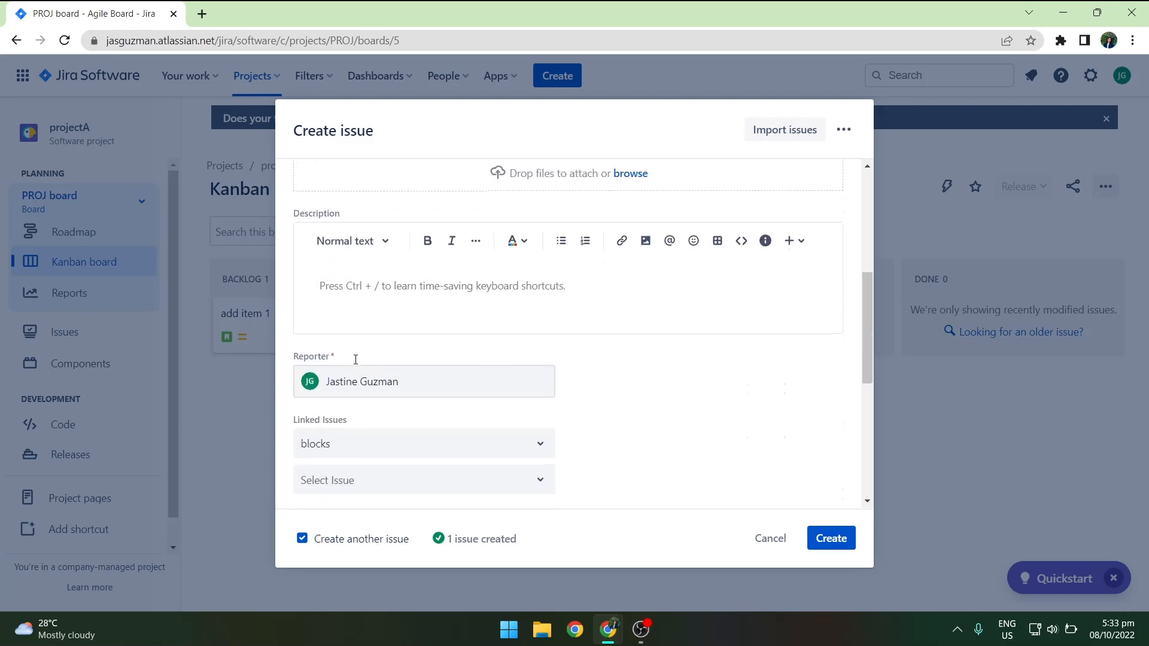
pyautogui.scroll(-3, 355, 359)
pyautogui.scroll(6, 356, 361)
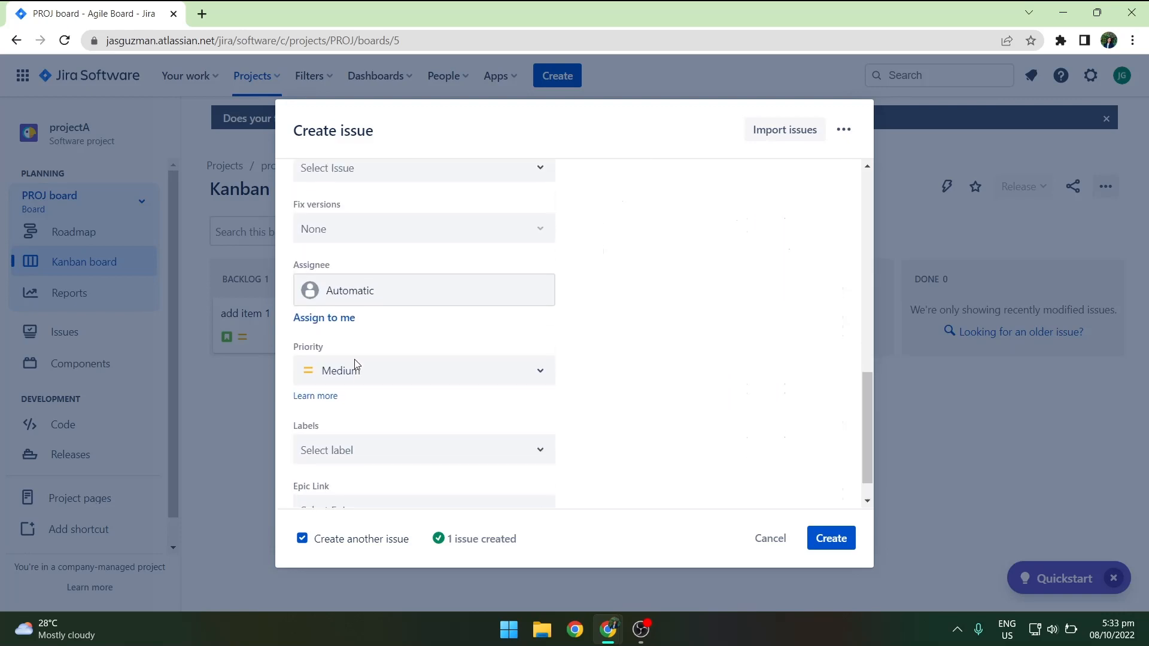
pyautogui.scroll(5, 356, 363)
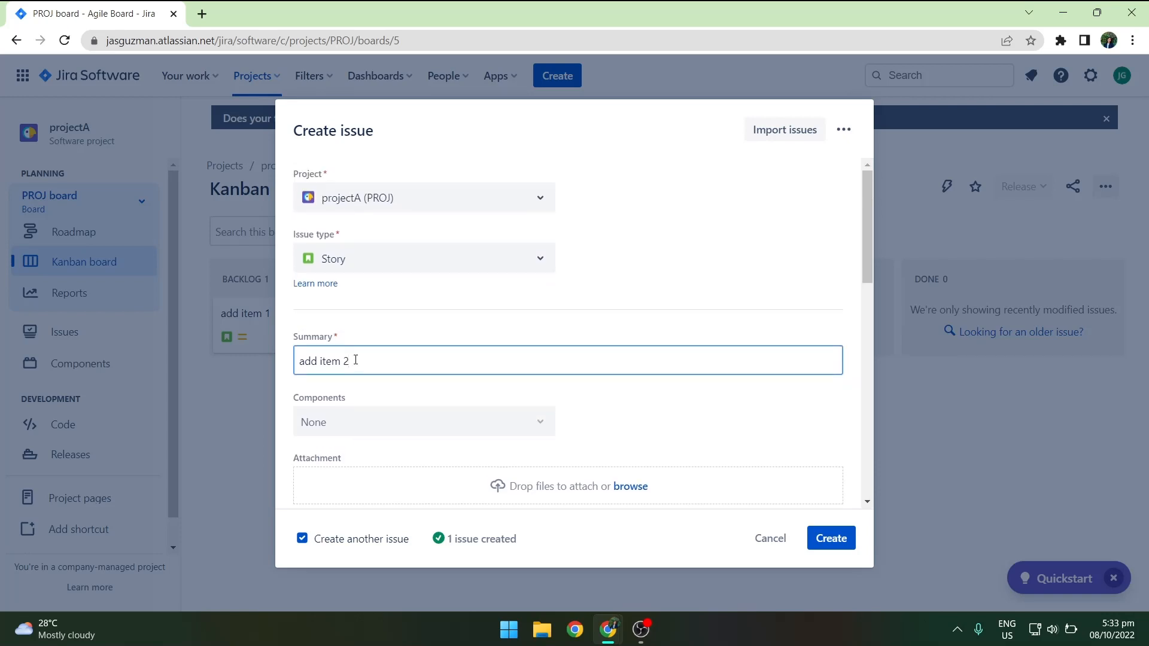
pyautogui.scroll(-3, 355, 359)
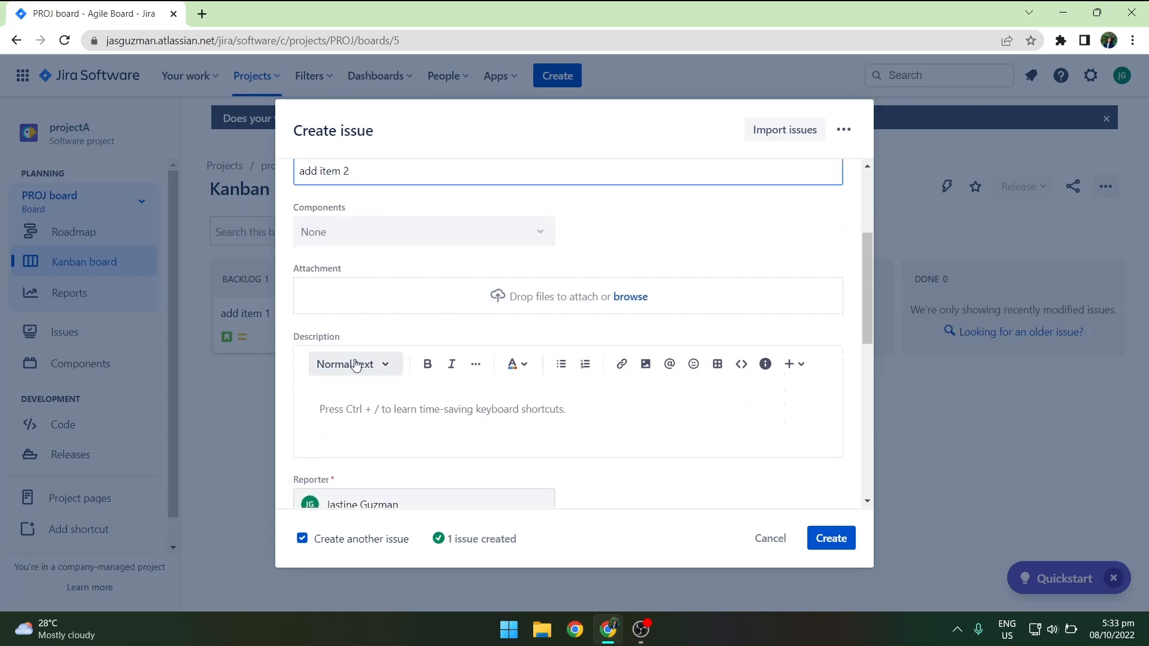
pyautogui.click(844, 538)
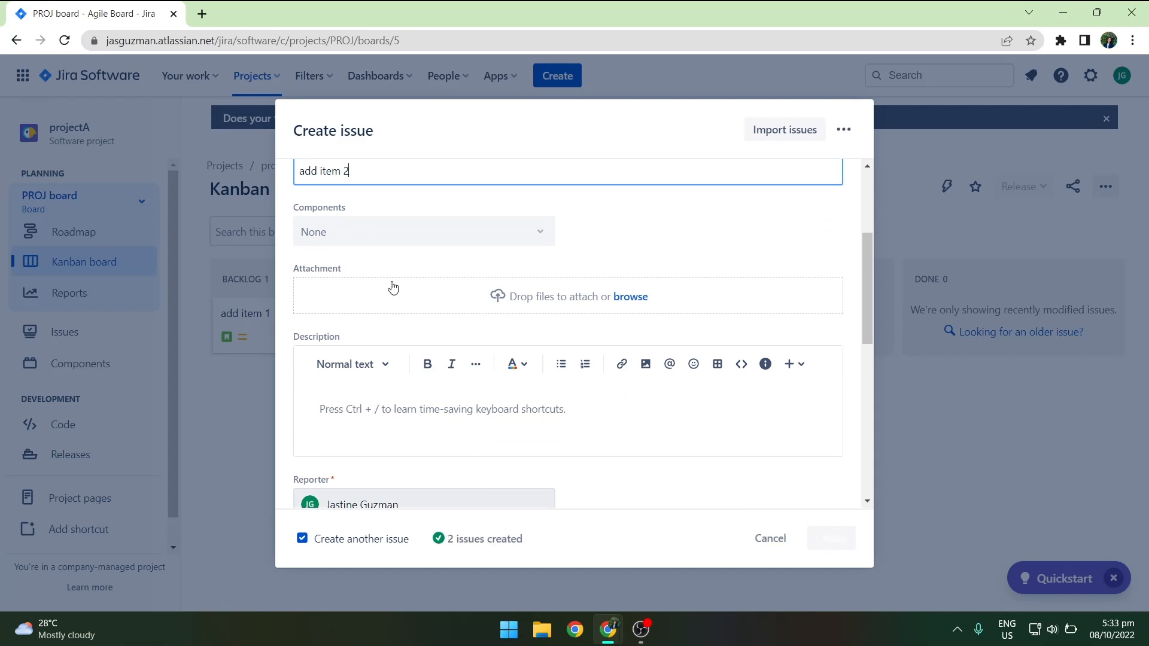
# Create a third story with the summary "add item 3", then close the issue form and dismiss the notification
pyautogui.click(361, 361)
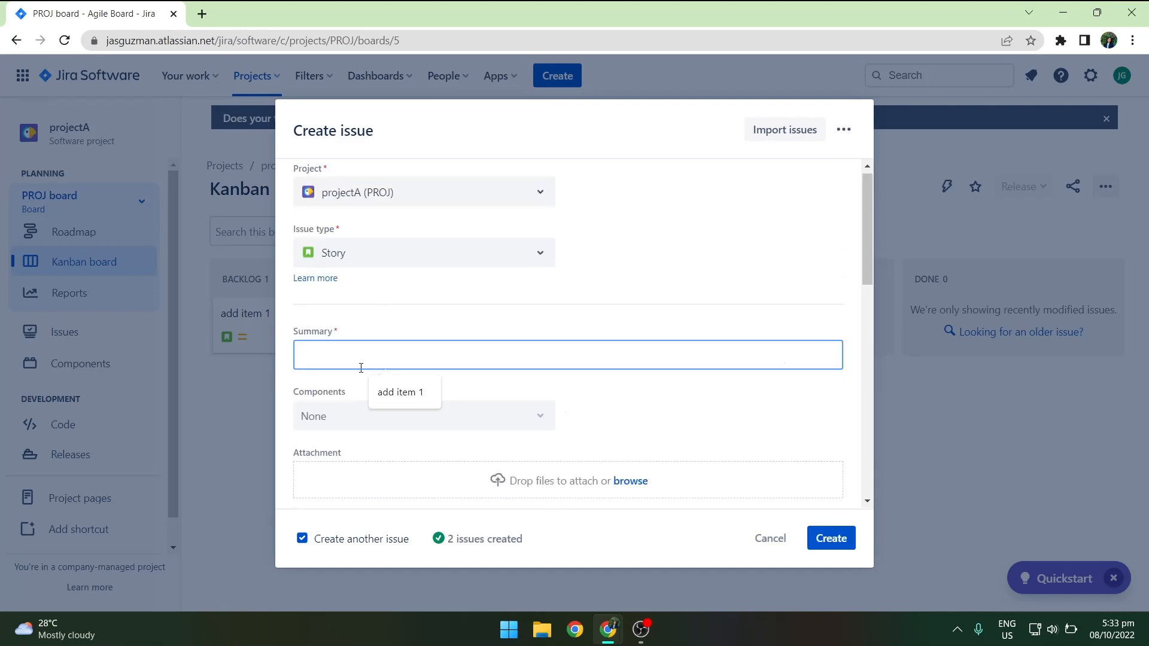
pyautogui.click(404, 397)
pyautogui.press('BackSpace')
pyautogui.write('3')
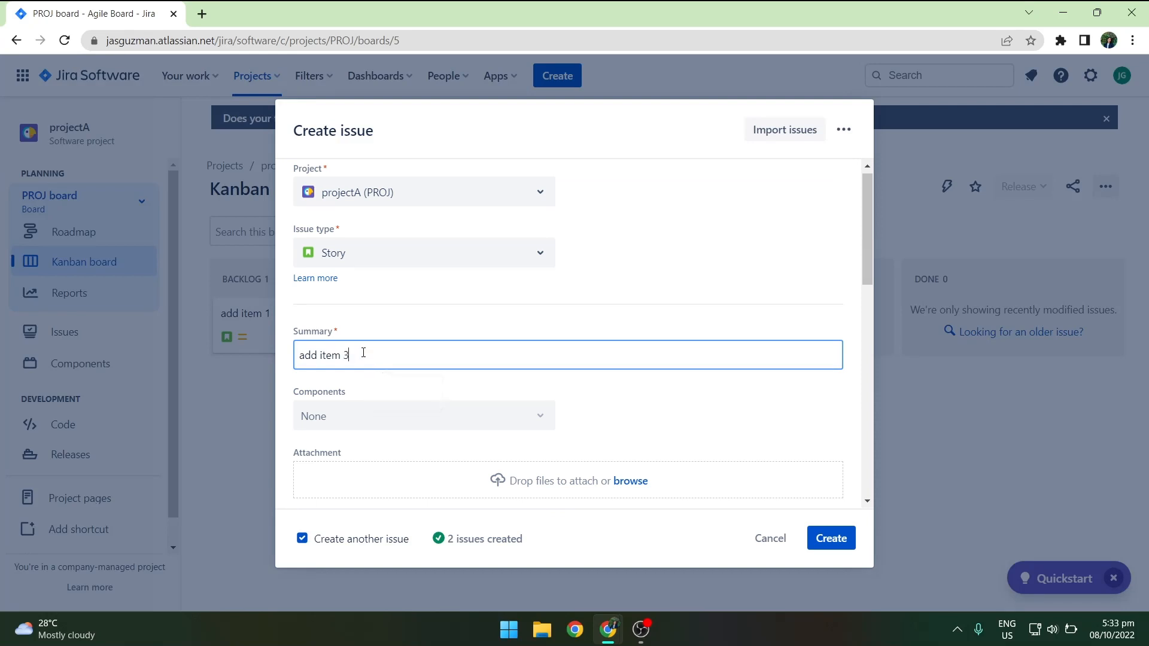
pyautogui.click(829, 538)
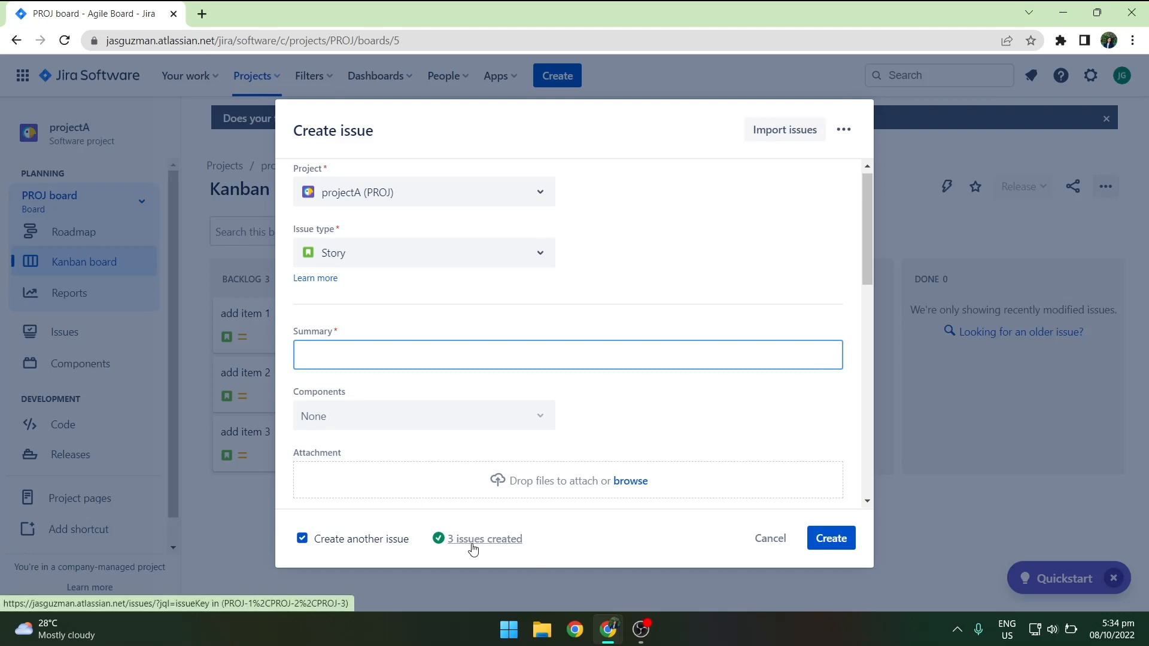
pyautogui.click(764, 533)
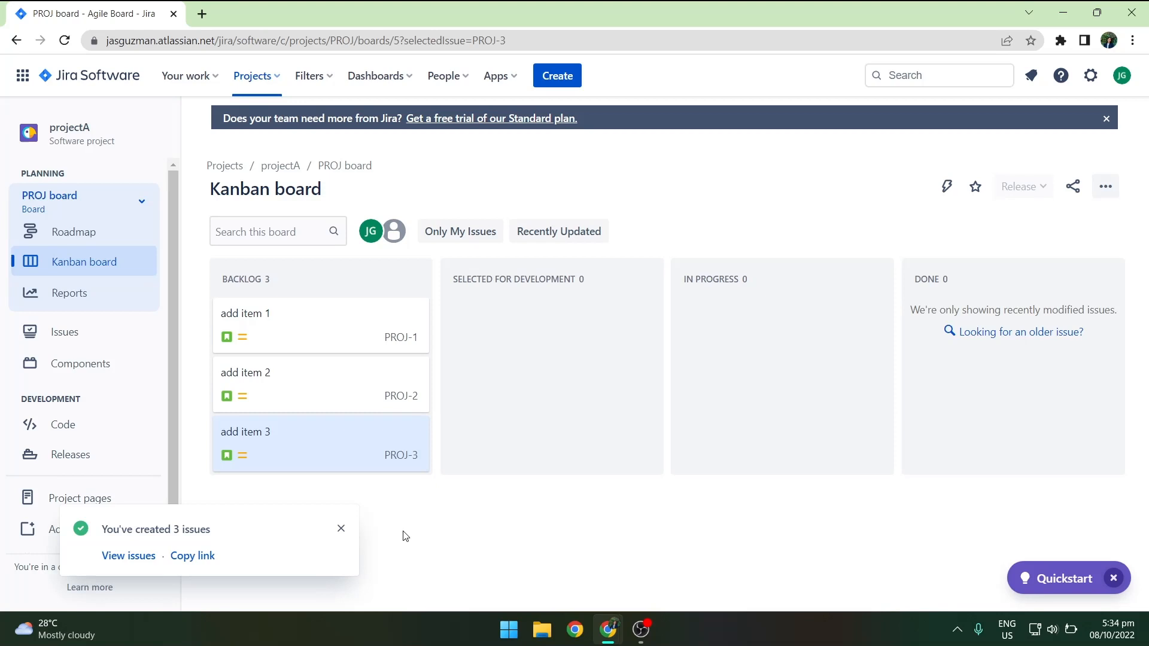
pyautogui.click(341, 529)
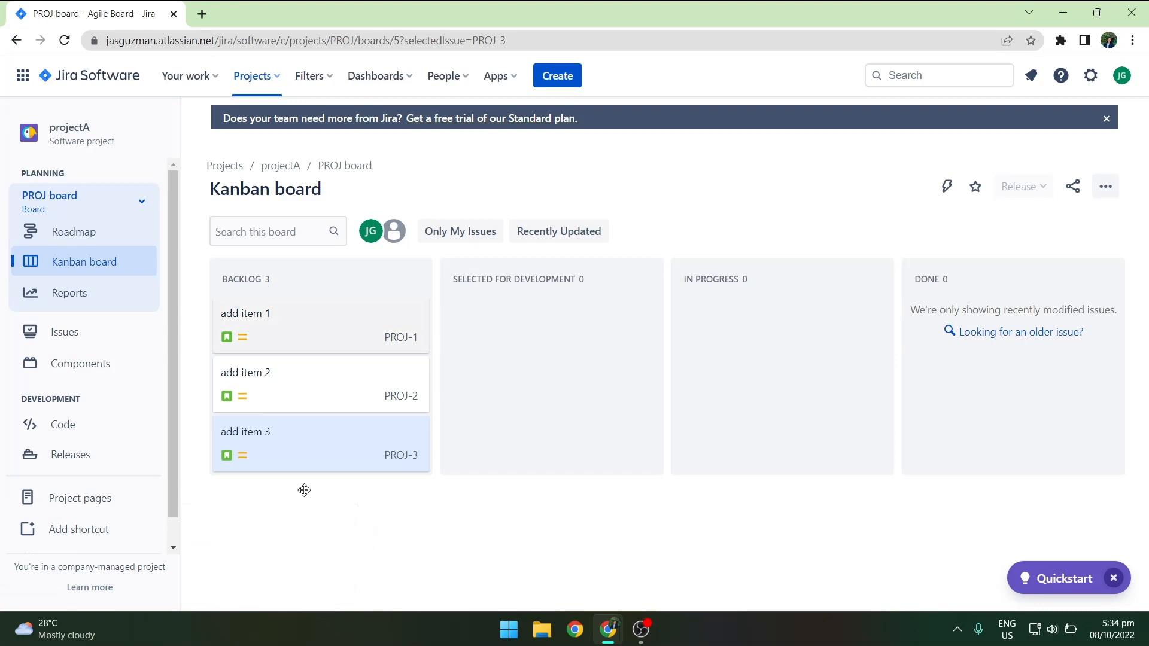